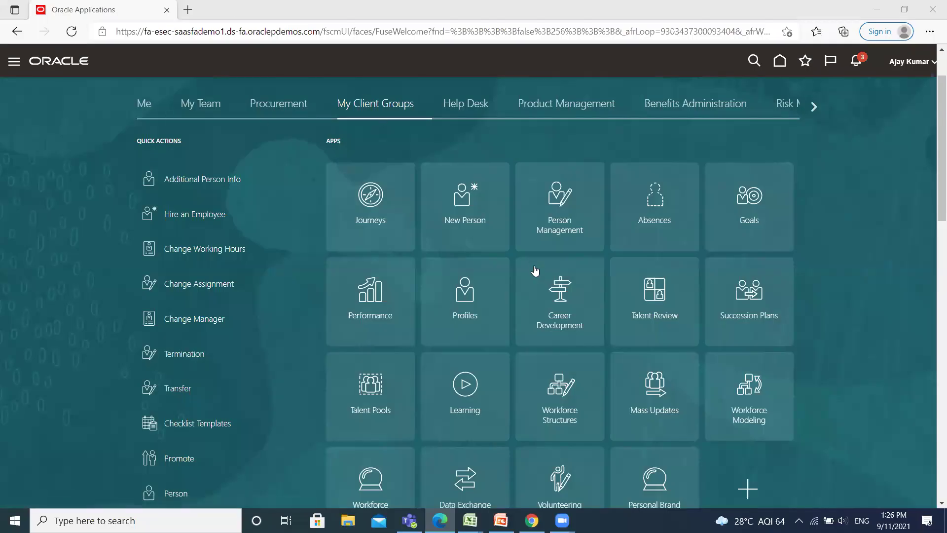
Open Workforce Structures and launch the Manage Grade Rates task under Grades.
scroll(544, 282, "down", 1)
scroll(544, 282, "down", 1)
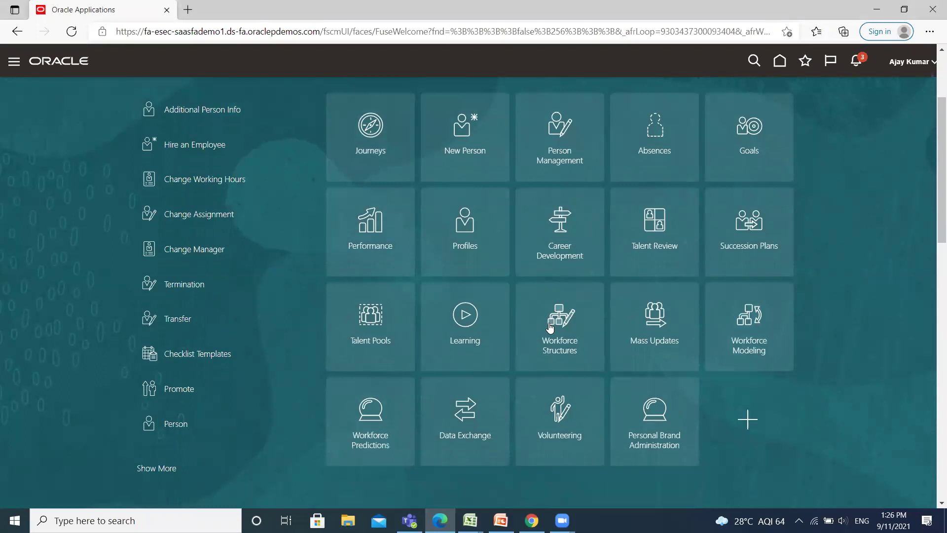
left_click(550, 326)
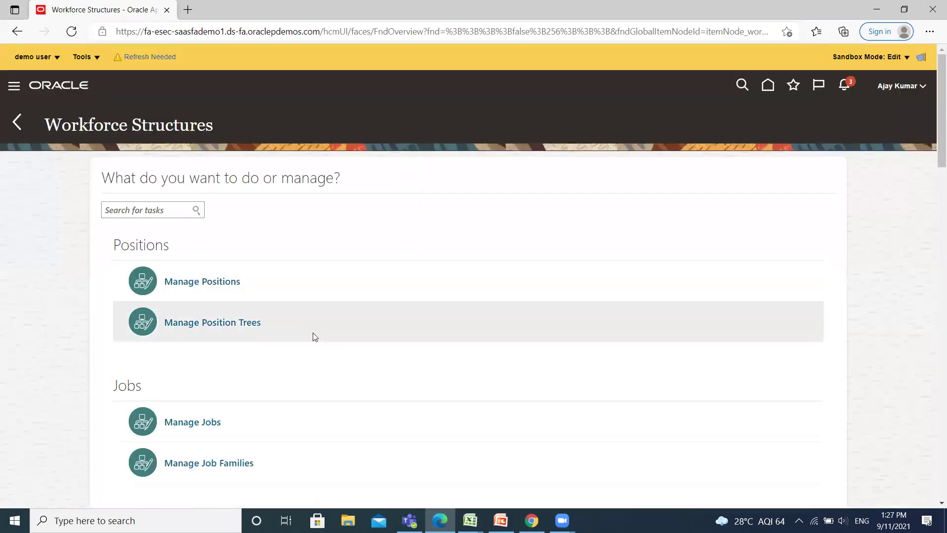
scroll(314, 336, "down", 6)
scroll(315, 336, "down", 2)
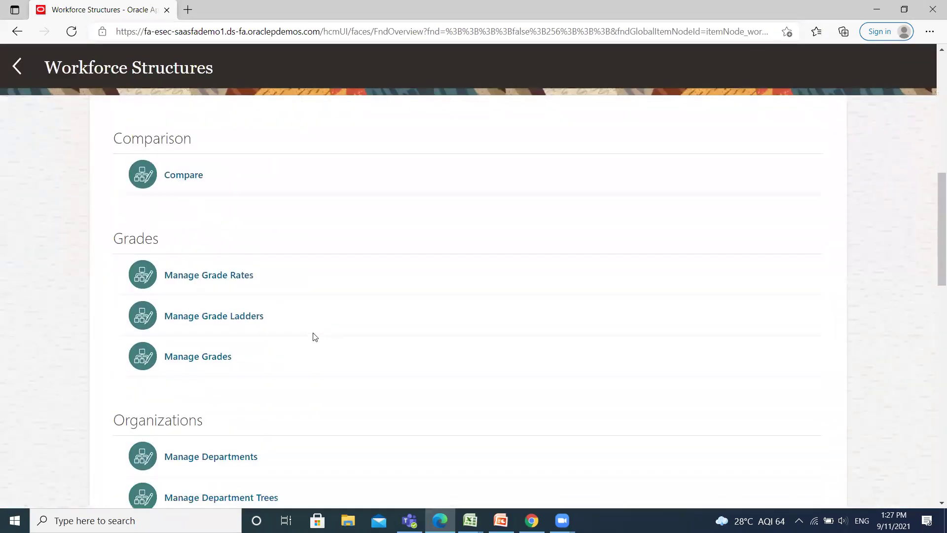
left_click(202, 274)
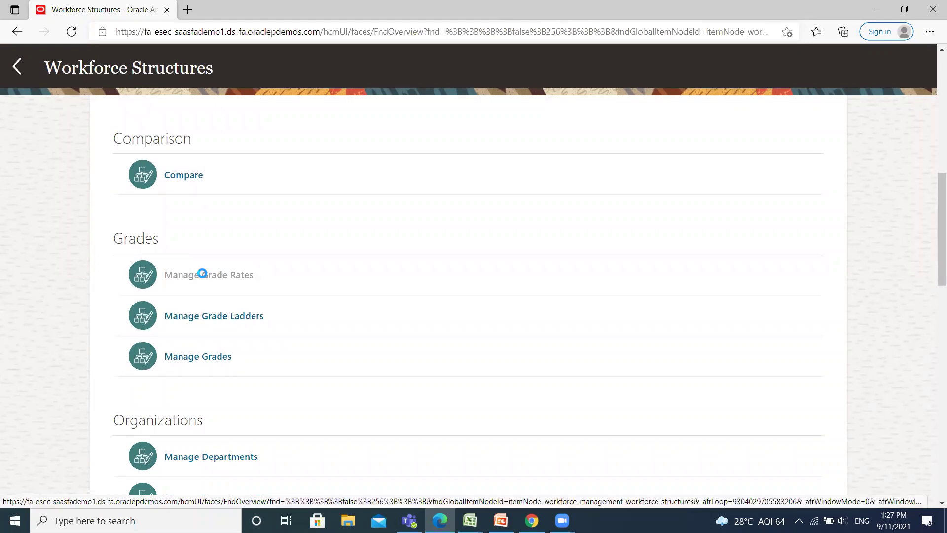
Create a new grade rate for the US Legislative Data Group.
left_click(119, 310)
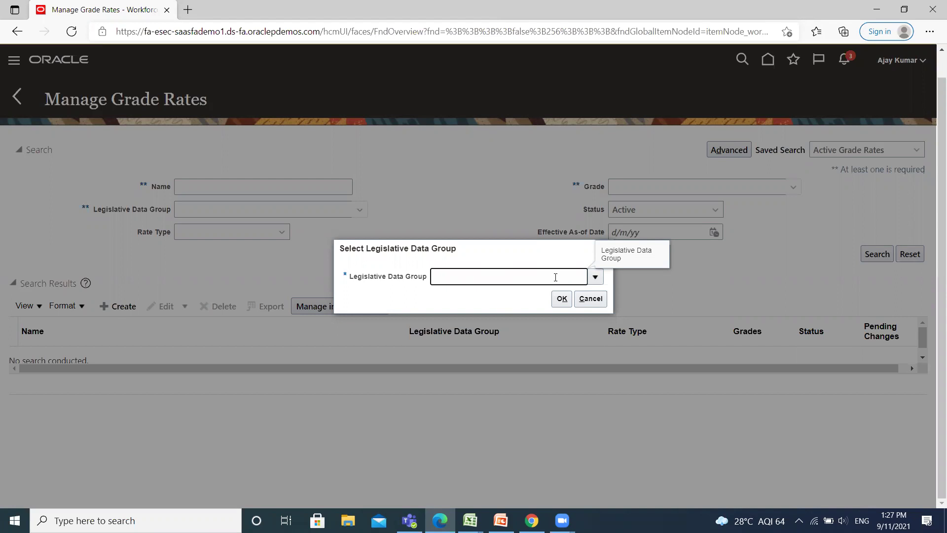
type("US")
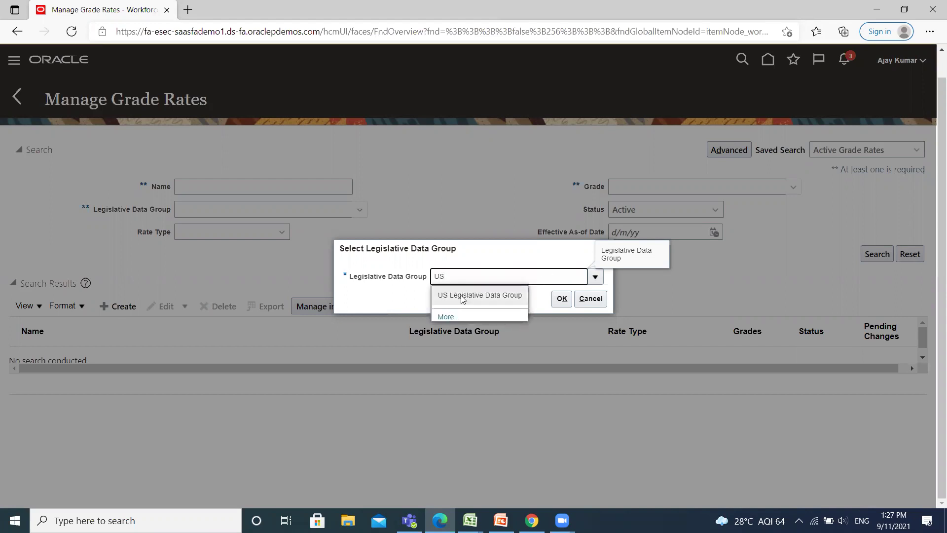
left_click(461, 296)
left_click(560, 299)
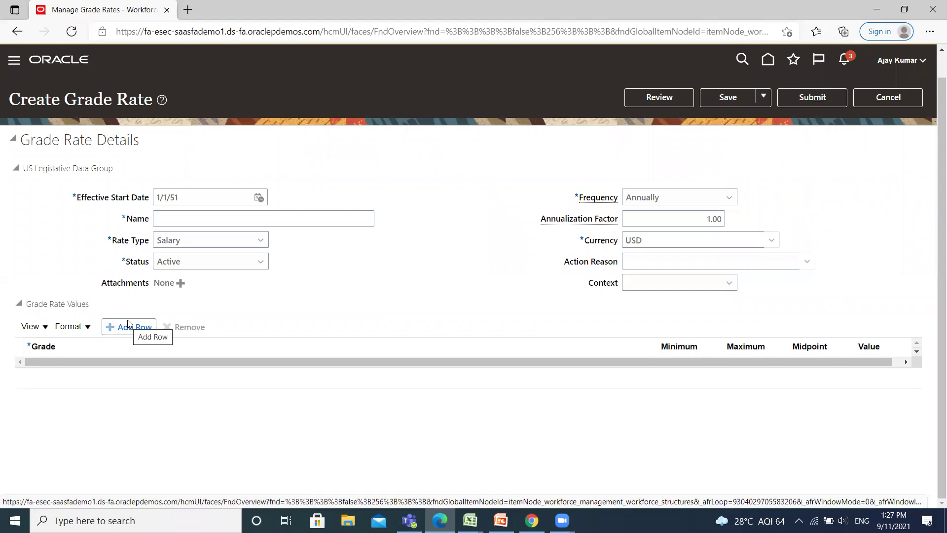
Name the grade rate 'US Annual Salary Rate' with effective start date 1/9/21.
left_click(170, 220)
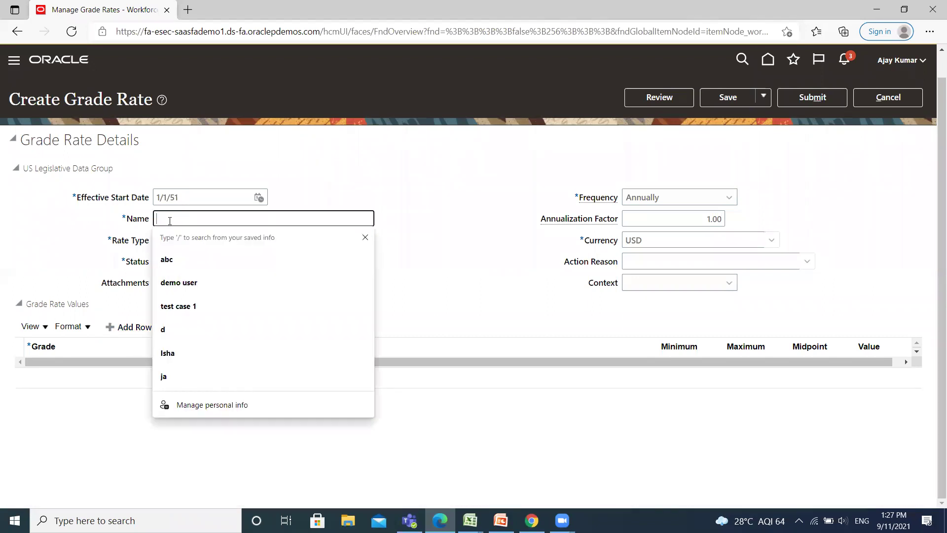
type("uS")
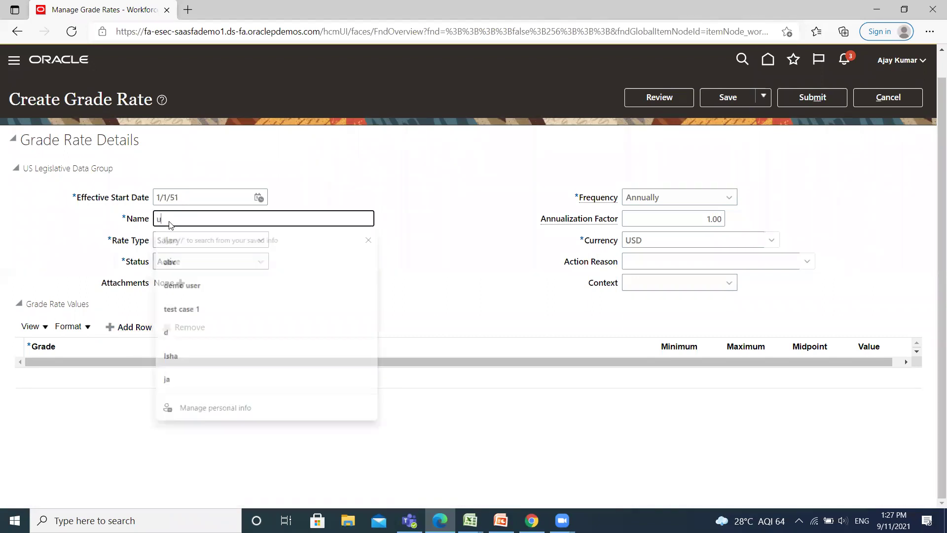
key("BackSpace")
key("BackSpace")
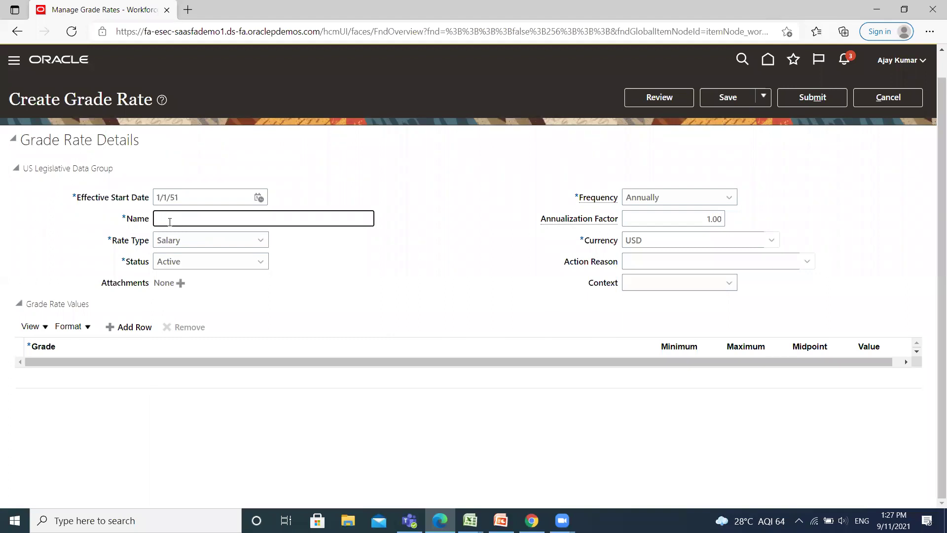
type("US Annual Salary Rate")
left_click(169, 196)
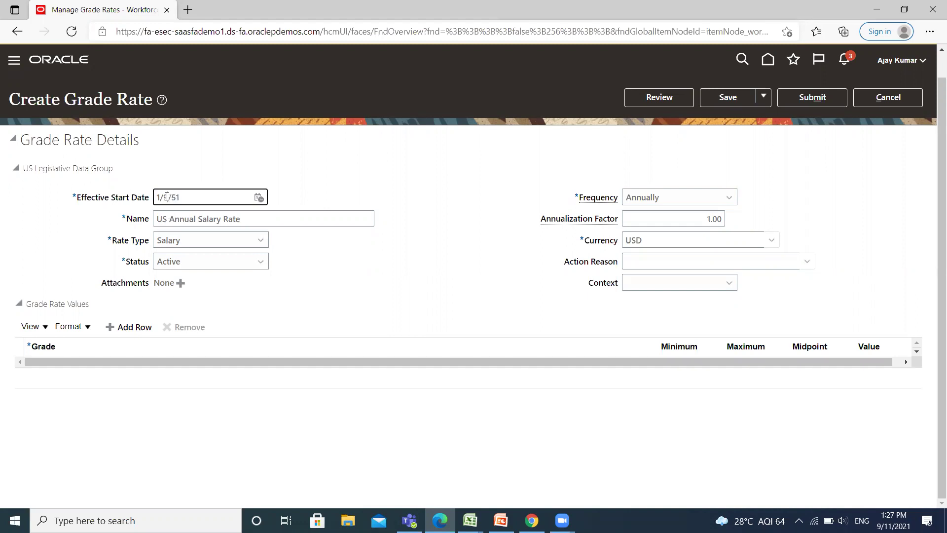
key("BackSpace")
key("BackSpace")
type("2")
type("-")
type("021")
Keep the frequency as Annually and the rate type as Salary.
left_click(720, 197)
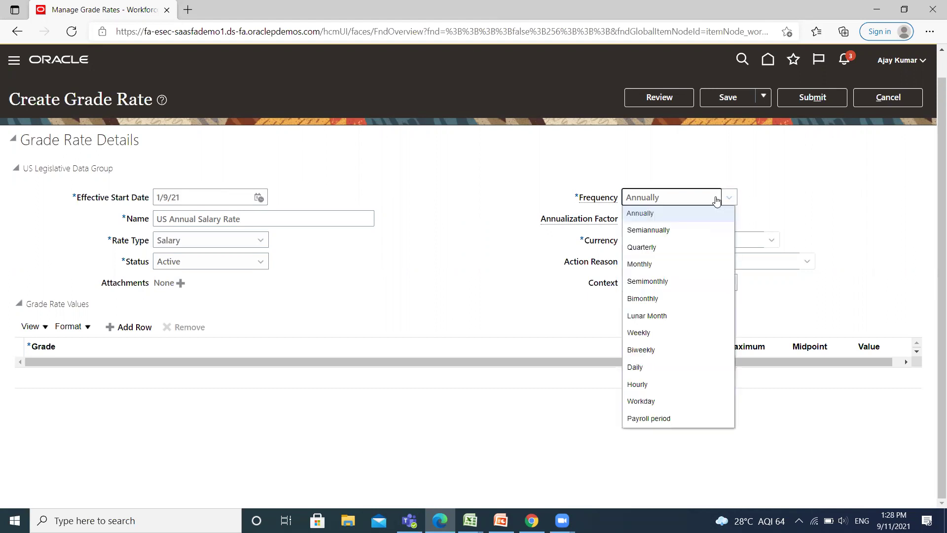
left_click(709, 202)
left_click(707, 200)
left_click(728, 199)
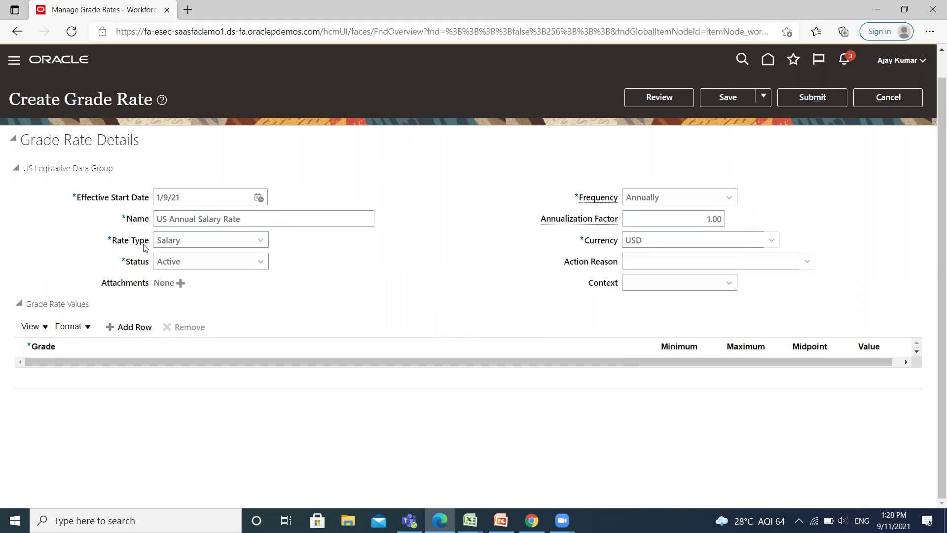
left_click(254, 243)
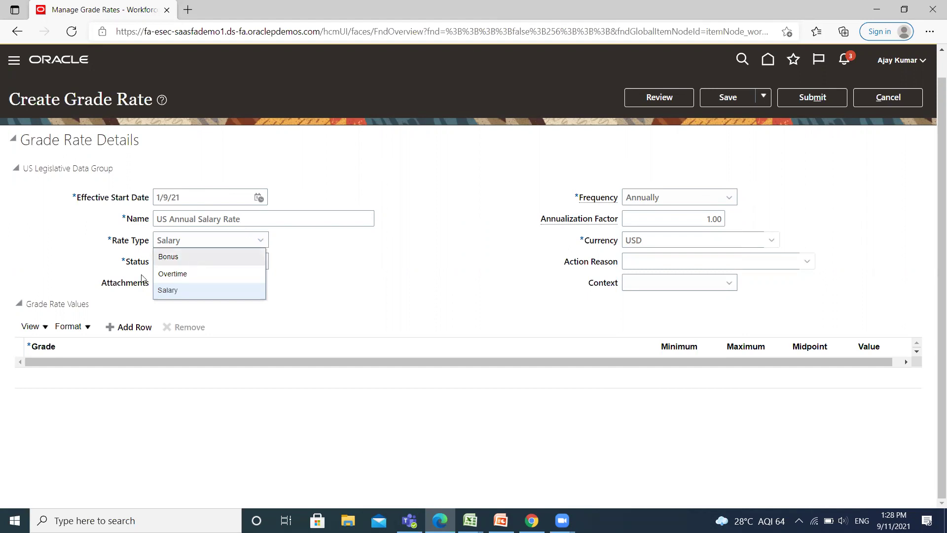
left_click(252, 246)
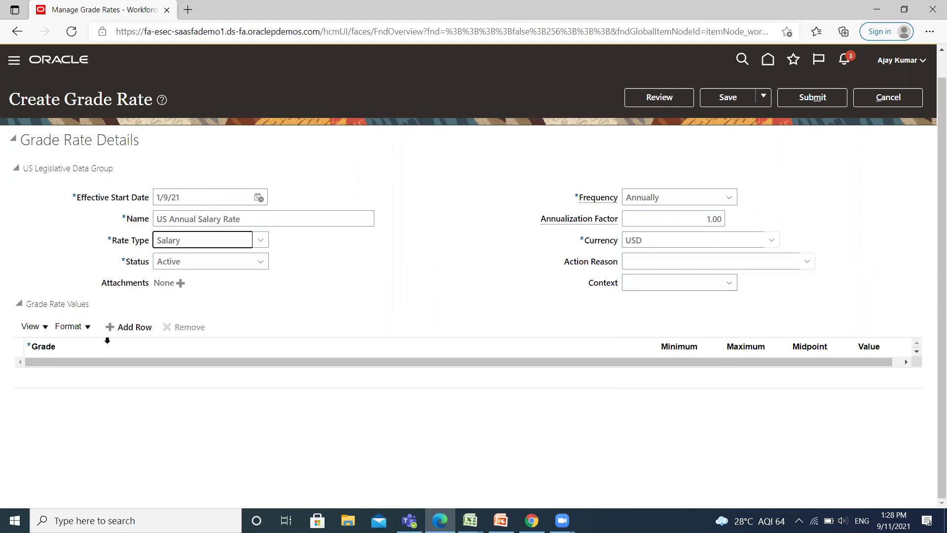
Add a rate values row for grade GS01, found by searching 'GS'.
left_click(128, 327)
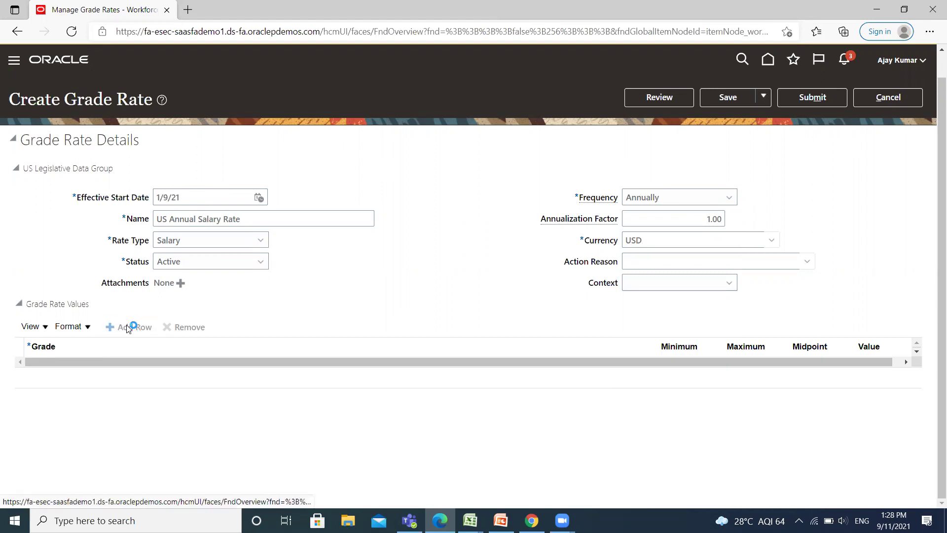
left_click(207, 371)
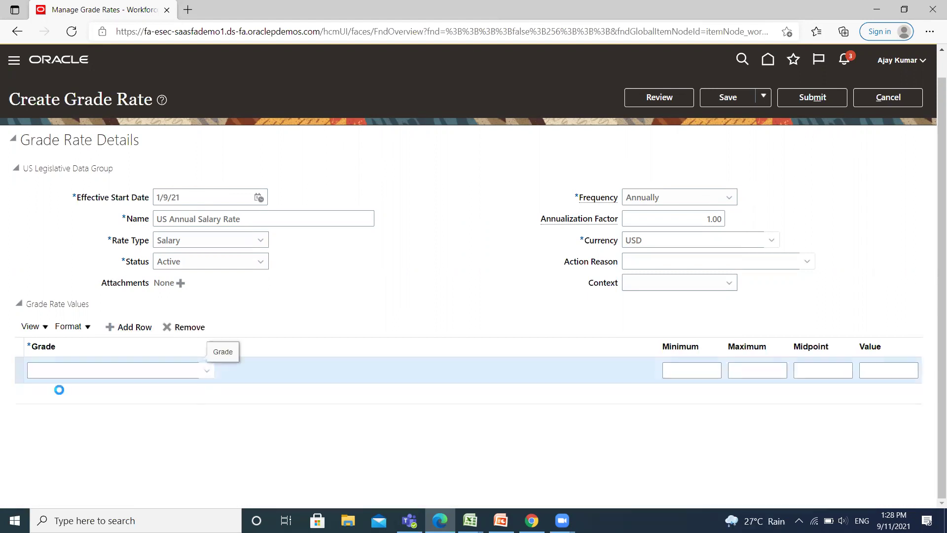
left_click(38, 390)
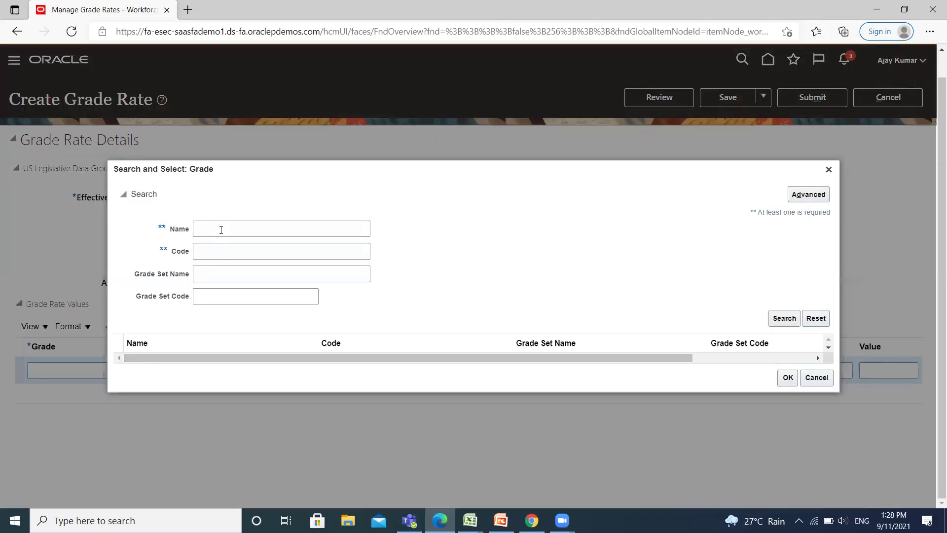
left_click(221, 229)
type("GS")
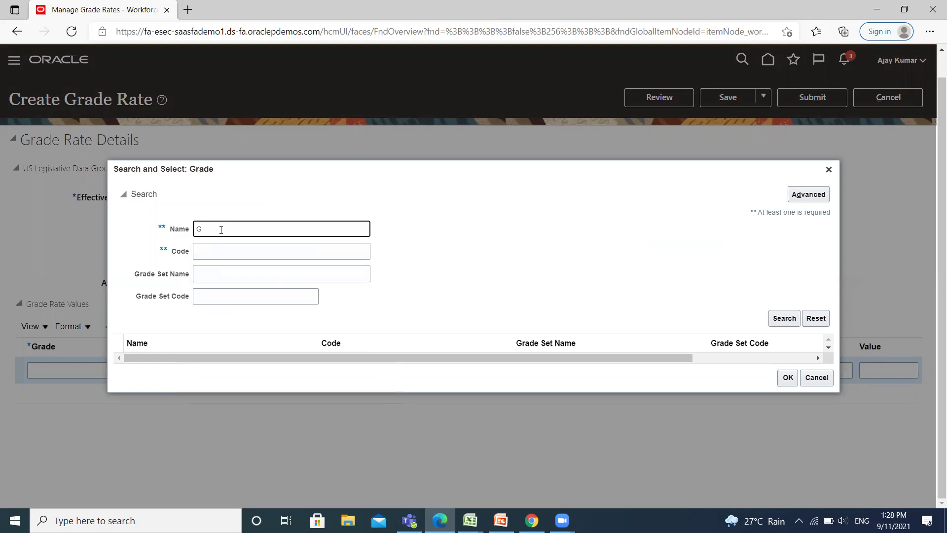
left_click(785, 319)
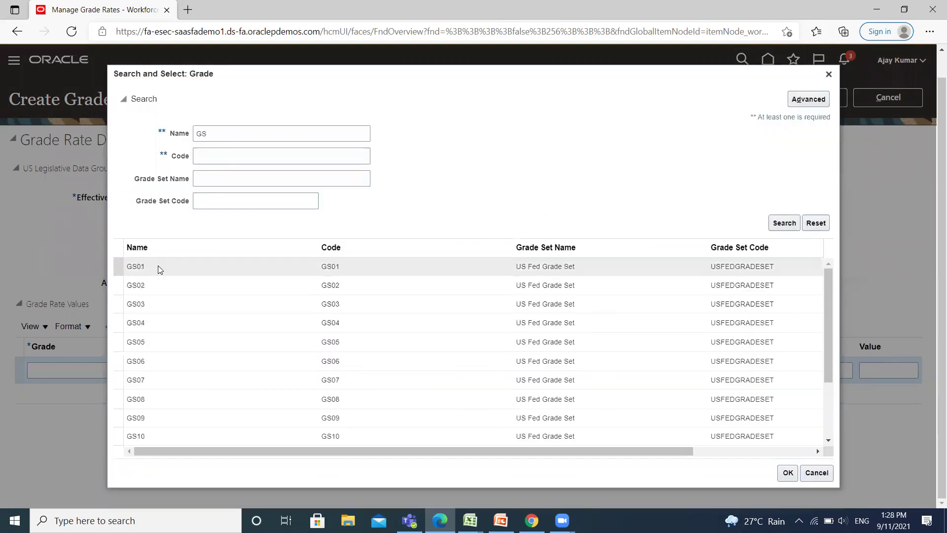
left_click(158, 265)
left_click(787, 473)
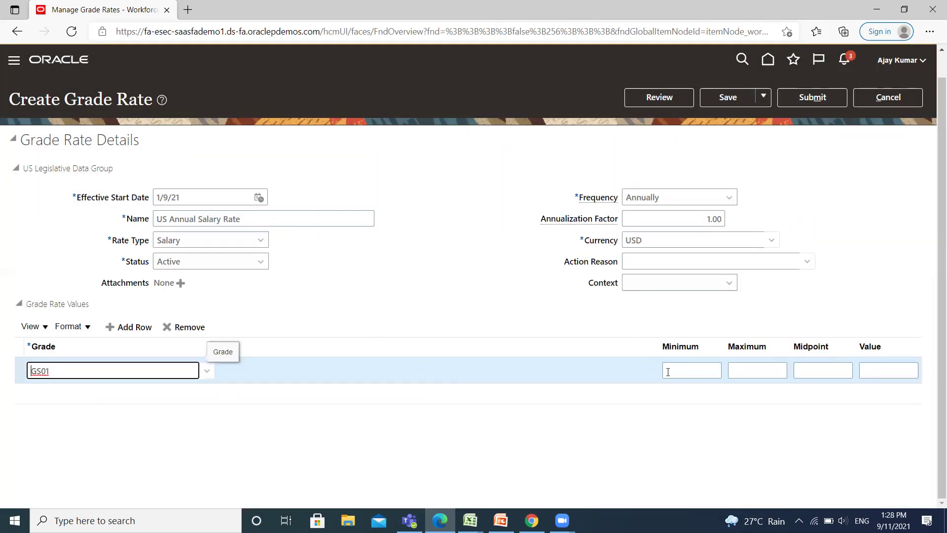
Enter GS01 minimum 2000 and maximum 5000, giving a 3,500.00 midpoint.
left_click(674, 371)
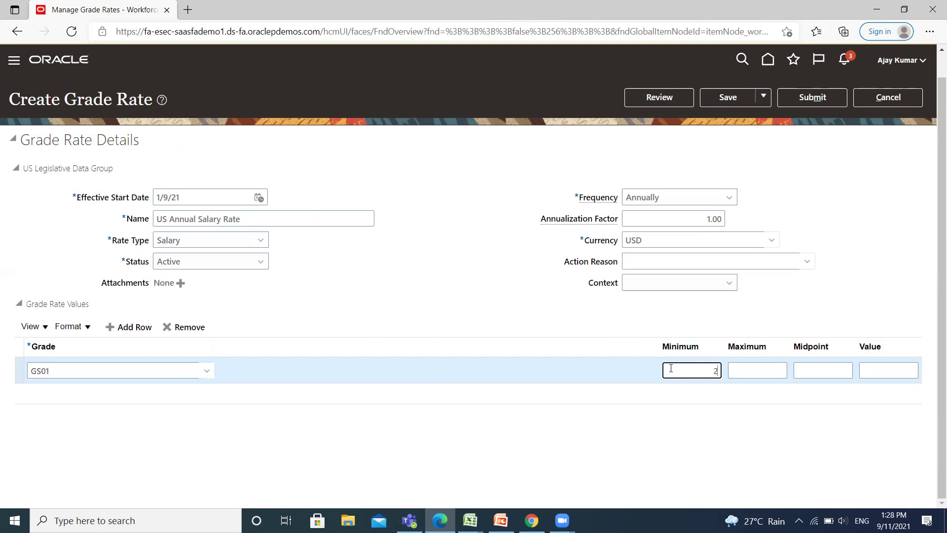
type("2000")
left_click(748, 368)
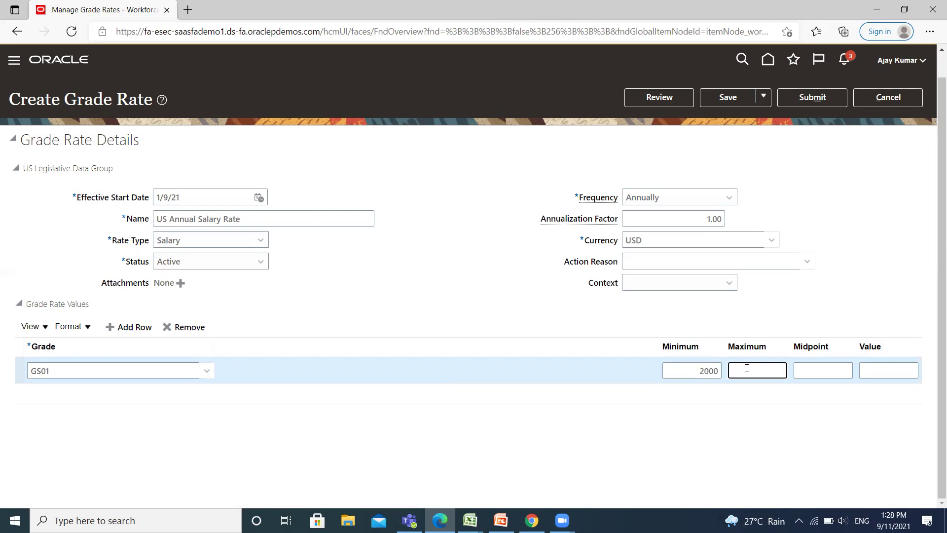
type("5000")
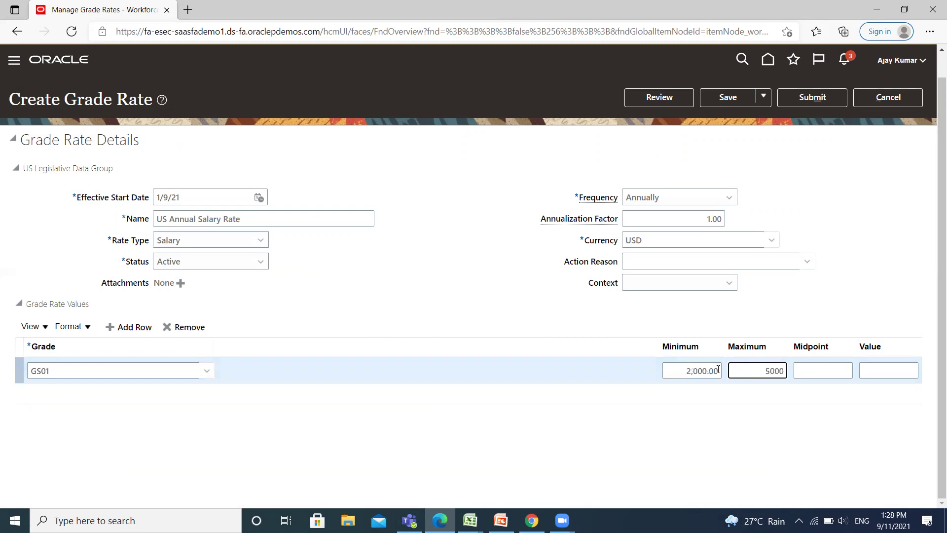
left_click(823, 370)
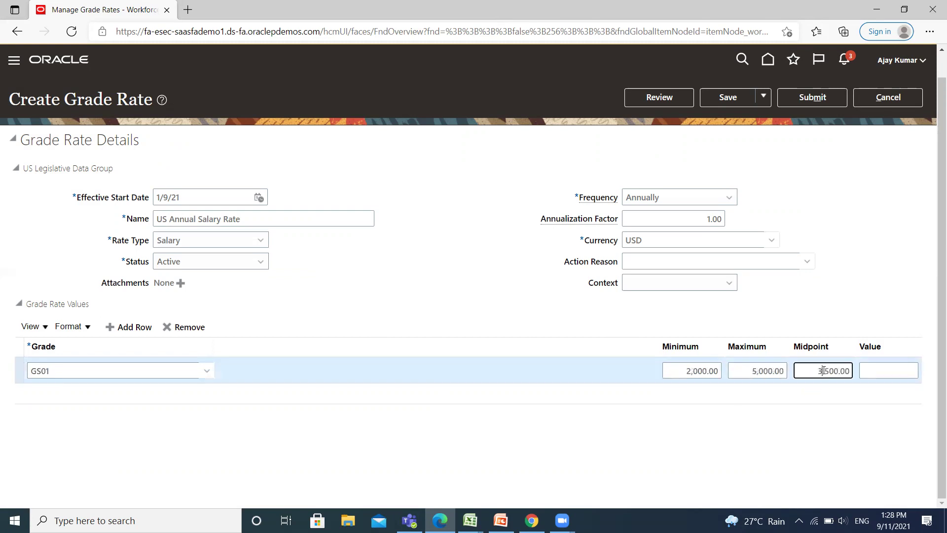
left_click(811, 435)
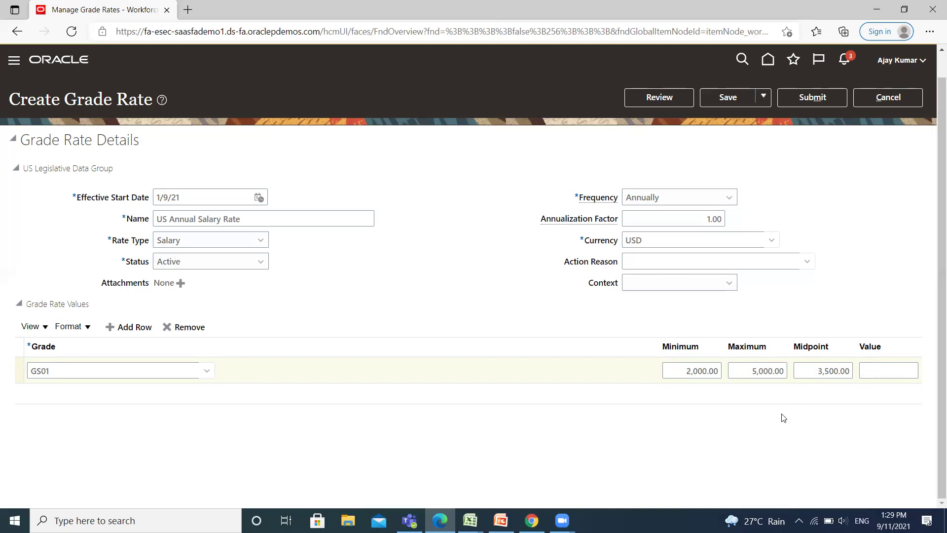
Add a second rate values row for grade GS02, found by searching 'GS'.
left_click(132, 328)
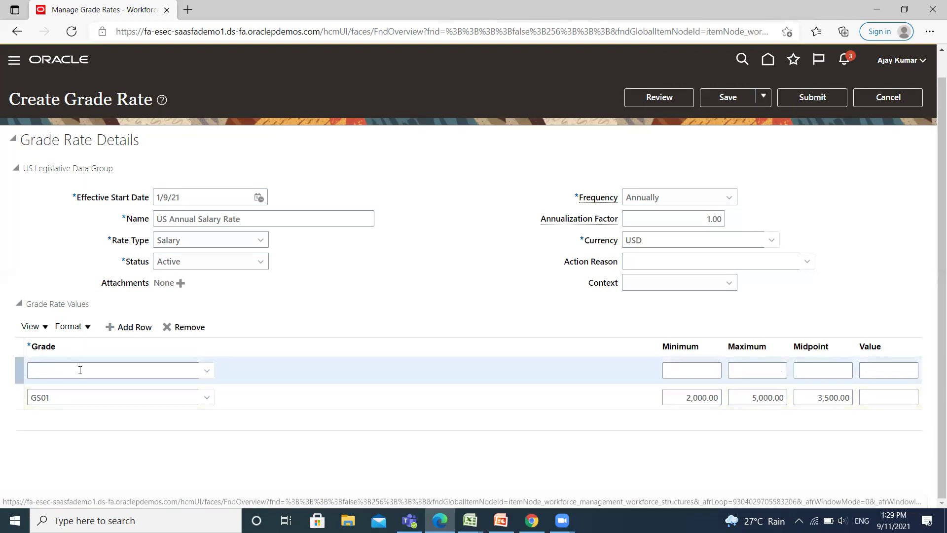
left_click(209, 374)
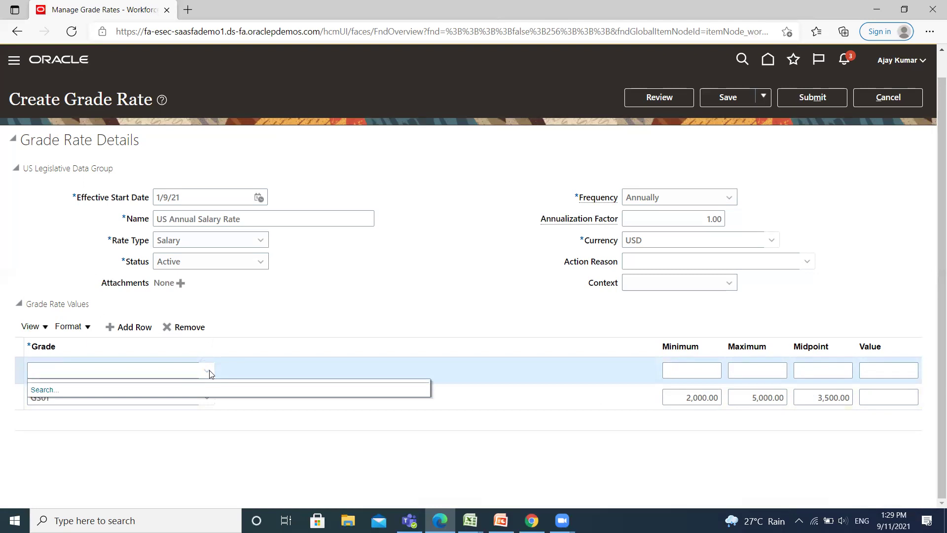
left_click(42, 390)
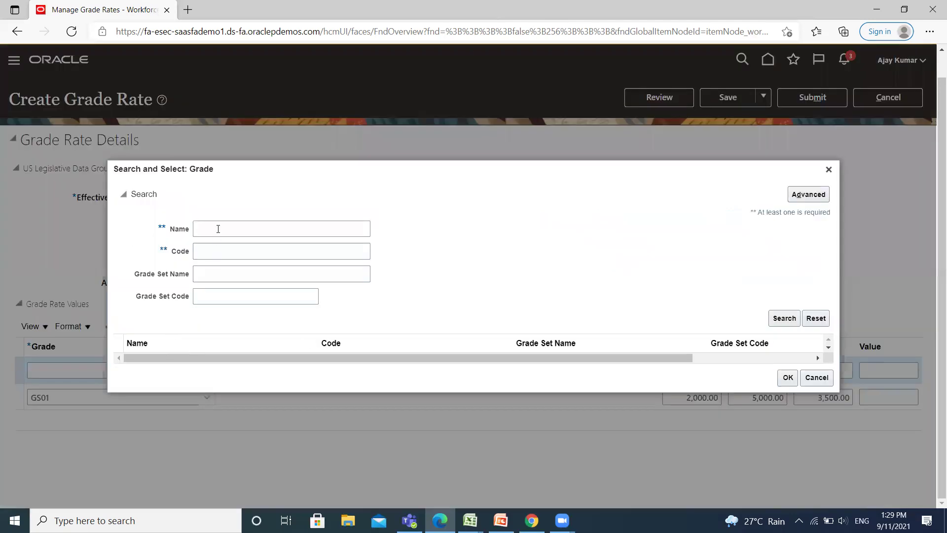
left_click(218, 229)
type("GS")
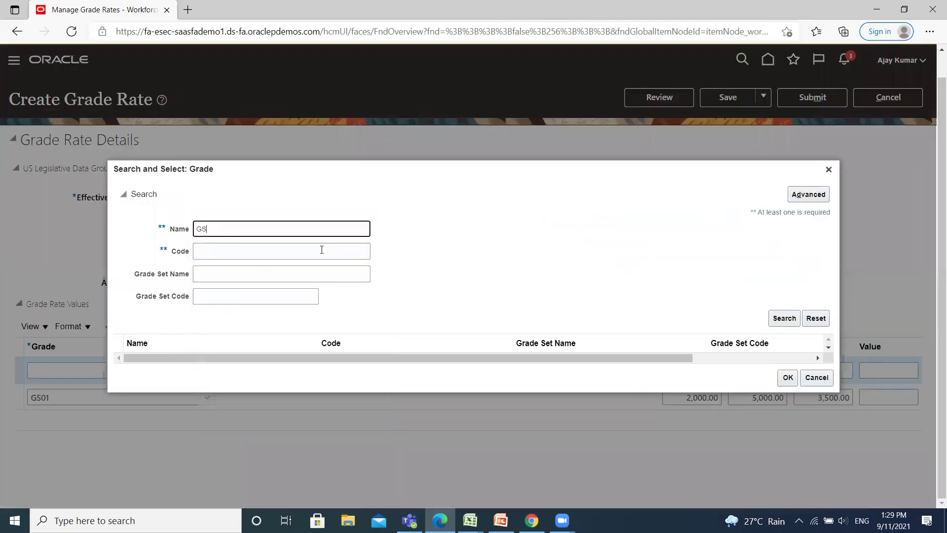
left_click(783, 320)
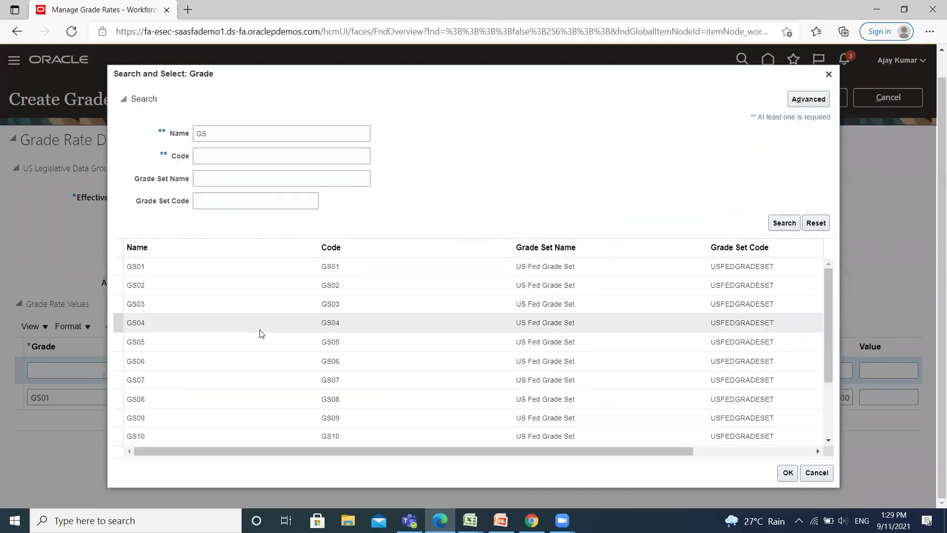
left_click(186, 287)
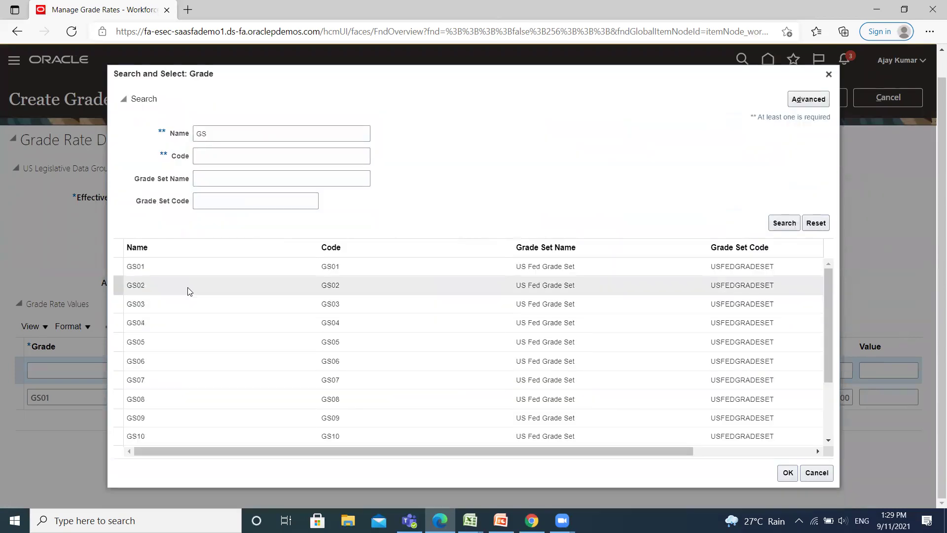
left_click(788, 473)
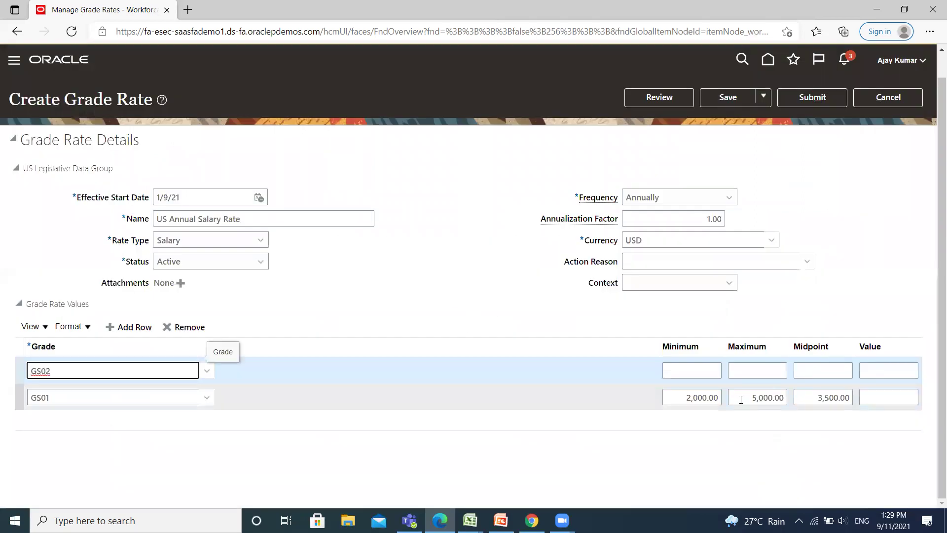
Enter GS02 minimum 1,000 and maximum 3000, giving a 2,000.00 midpoint.
left_click(702, 370)
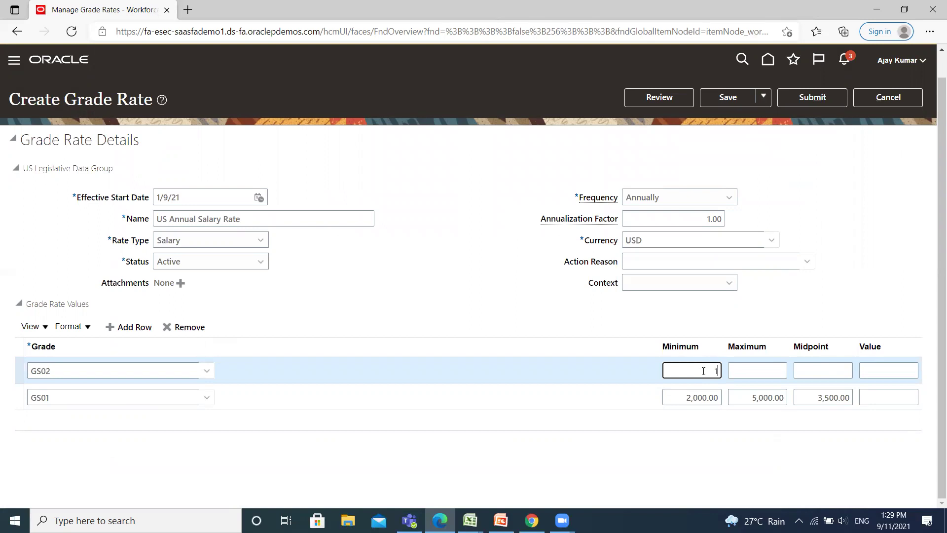
type("000")
left_click(777, 372)
type("3")
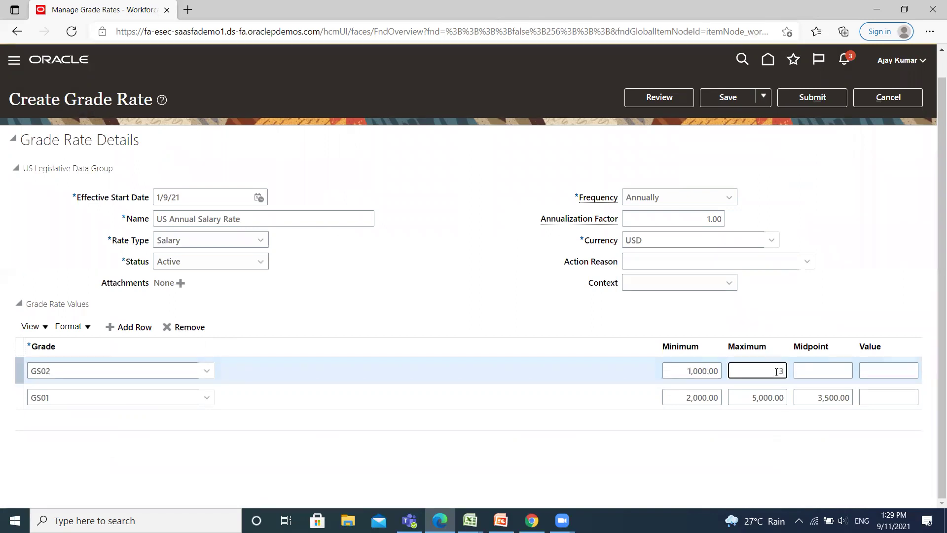
type("000")
left_click(814, 371)
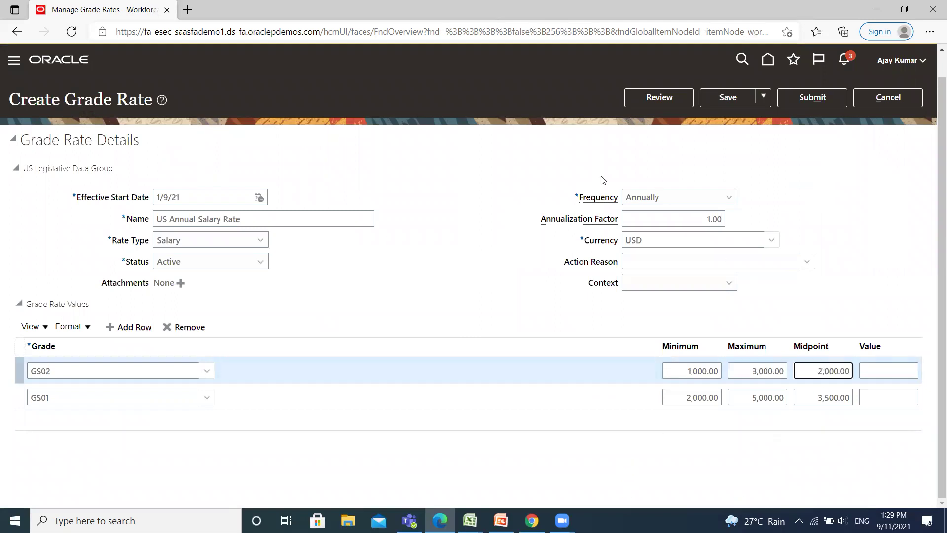
Submit the US Annual Salary Rate, confirm the warning and dismiss the confirmation.
scroll(671, 272, "up", 1)
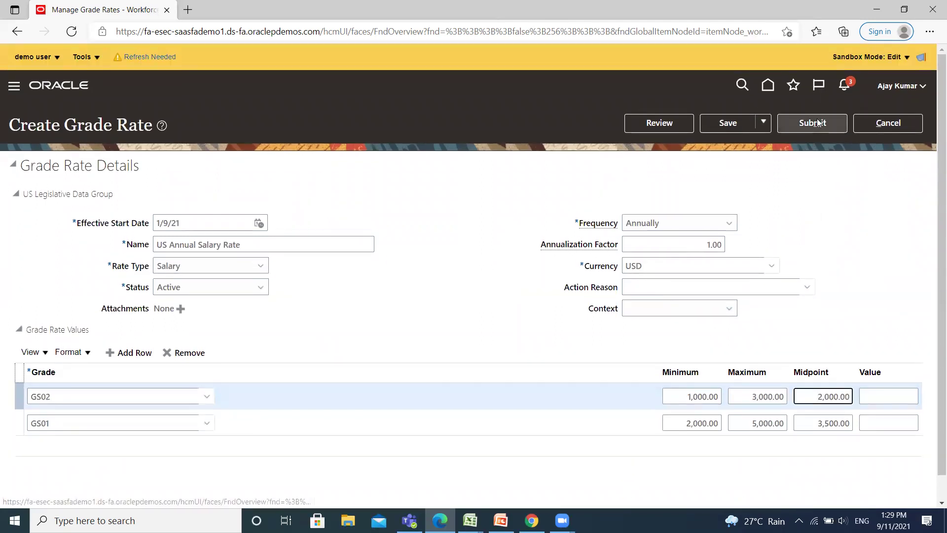
left_click(814, 122)
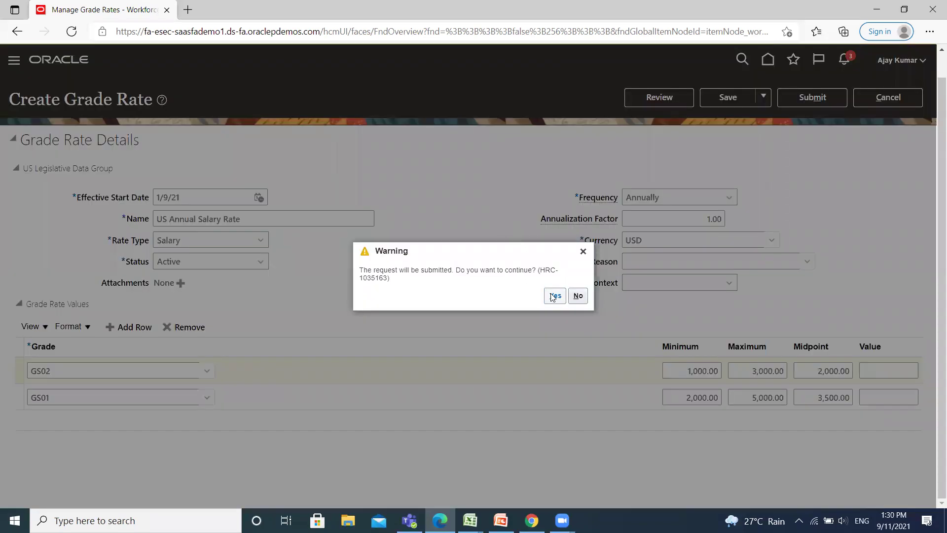
left_click(554, 296)
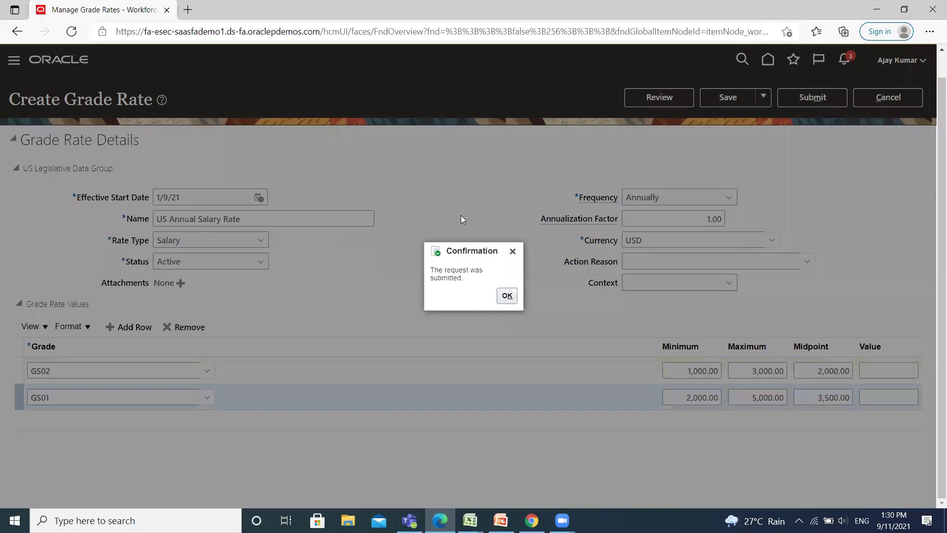
left_click(508, 296)
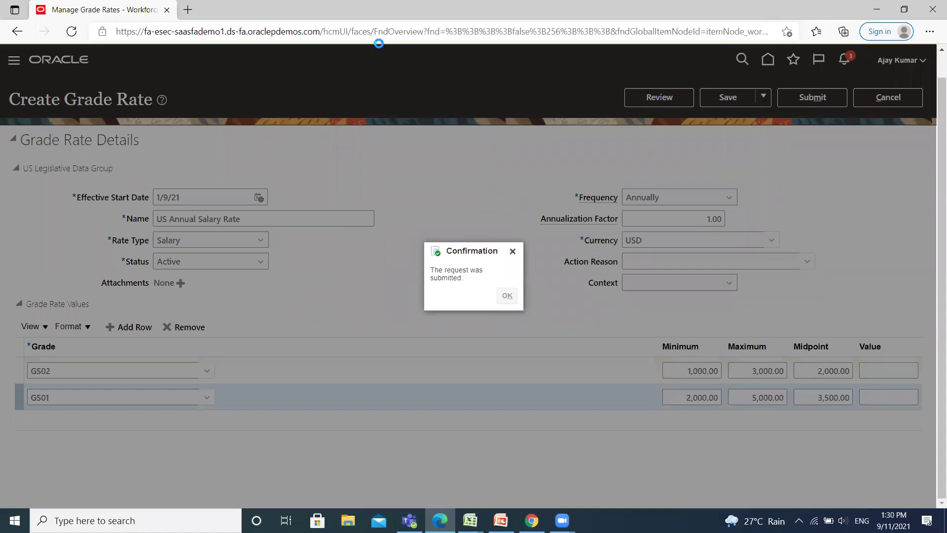